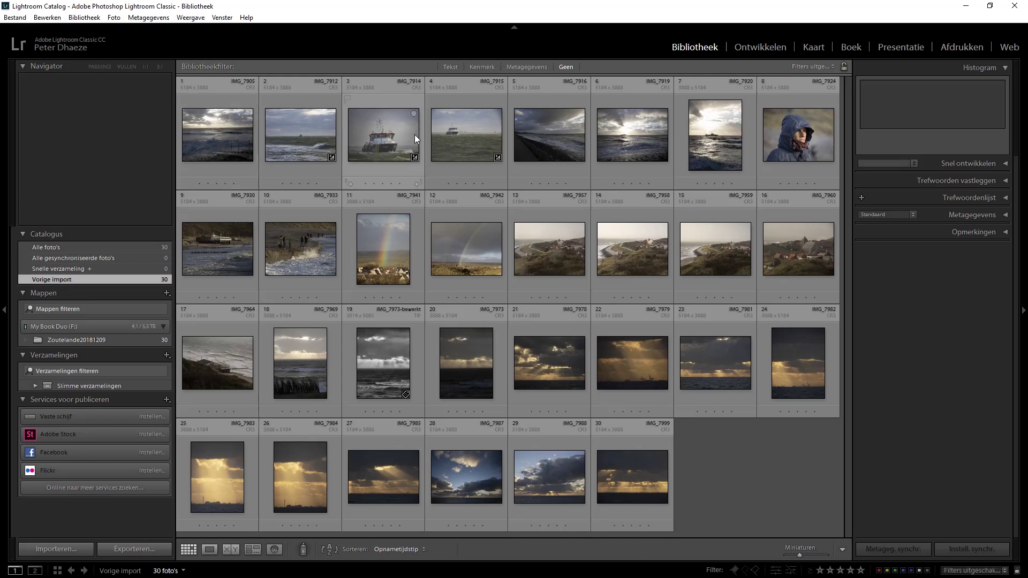
- Show the current catalog's folder in File Explorer via 'Locatie van catalogus tonen...'
{"action": "right_click", "coordinate": [212, 9]}
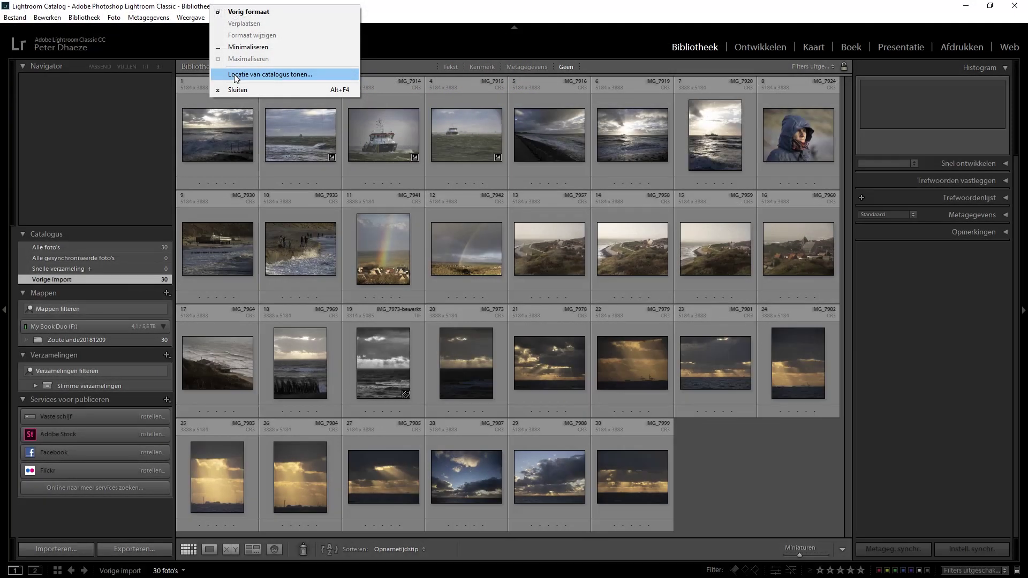
{"action": "left_click", "coordinate": [234, 75]}
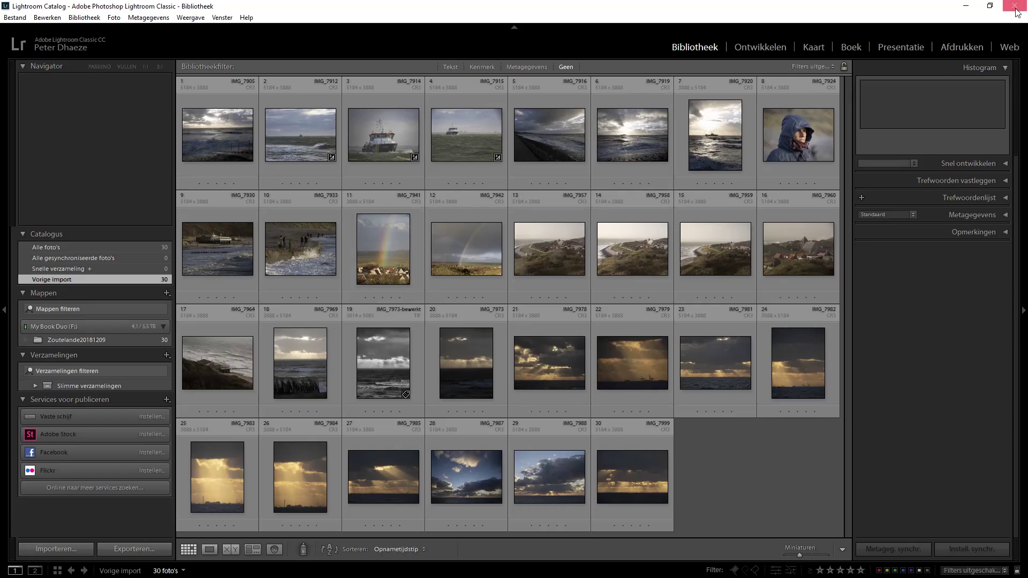
- Bring the Lightroom Classic library window back to the front
{"action": "left_click", "coordinate": [1015, 7]}
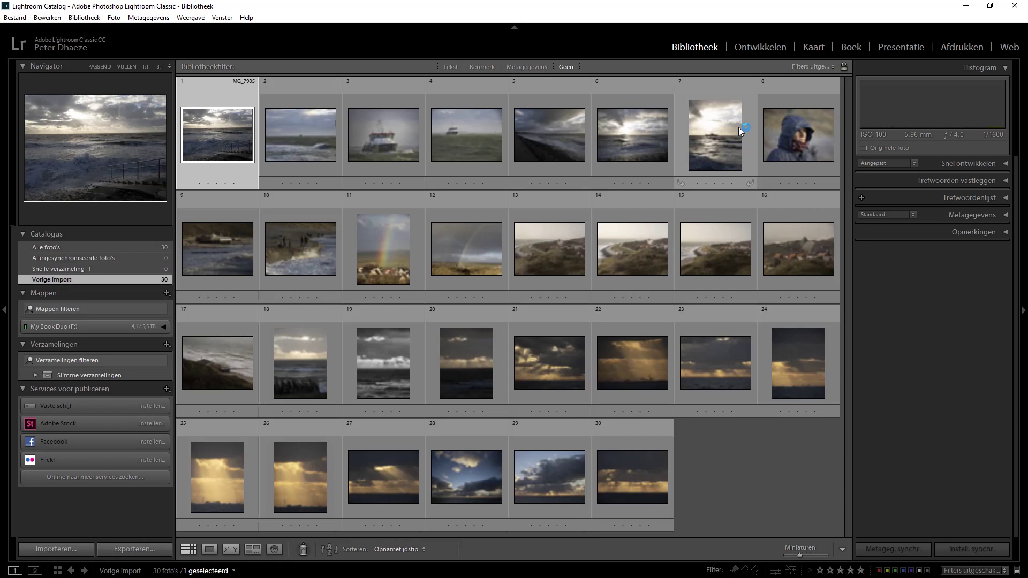
- Quit Lightroom and select the four catalog items in the Lightroom folder
{"action": "left_click", "coordinate": [1014, 6]}
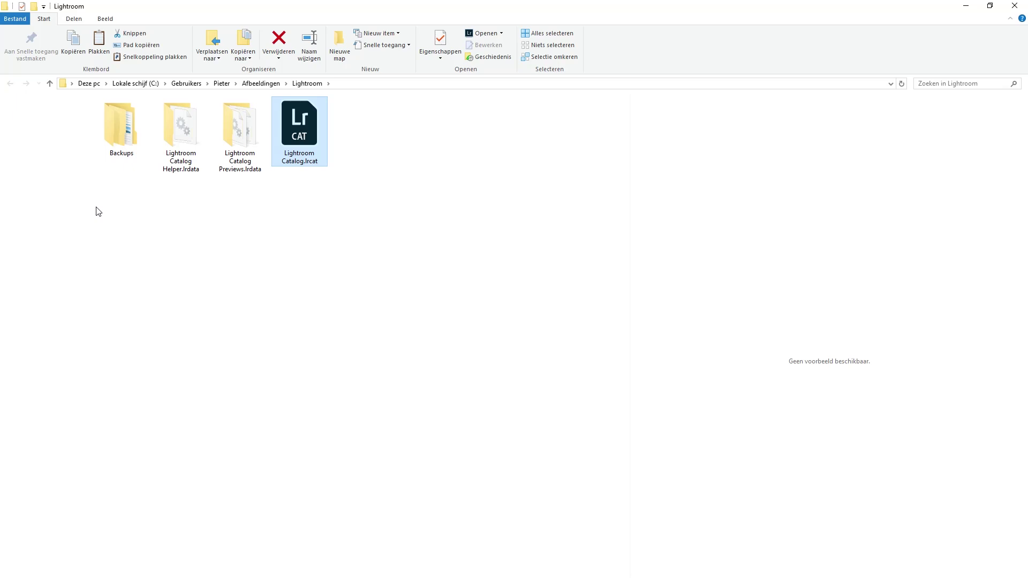
{"action": "left_click_drag", "start_coordinate": [98, 211], "coordinate": [338, 156]}
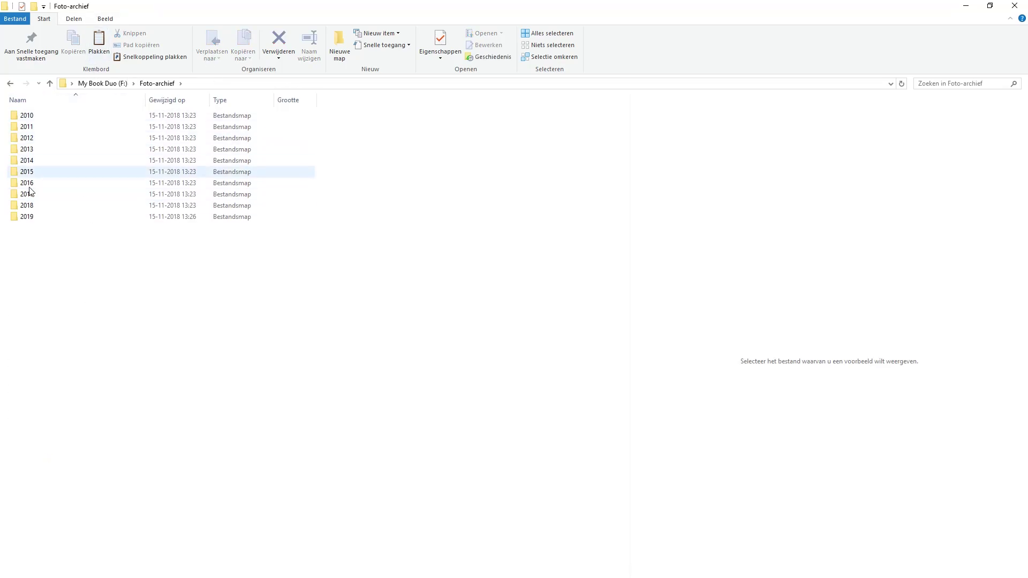
- Create a new folder named Catalogus in Foto-archief on the F: drive
{"action": "right_click", "coordinate": [21, 245]}
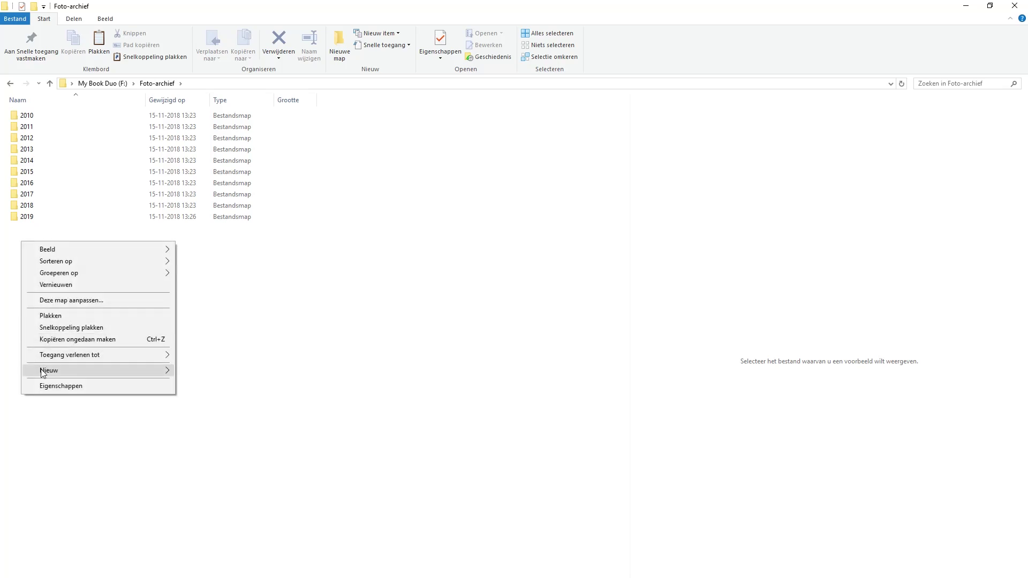
{"action": "left_click", "coordinate": [198, 371]}
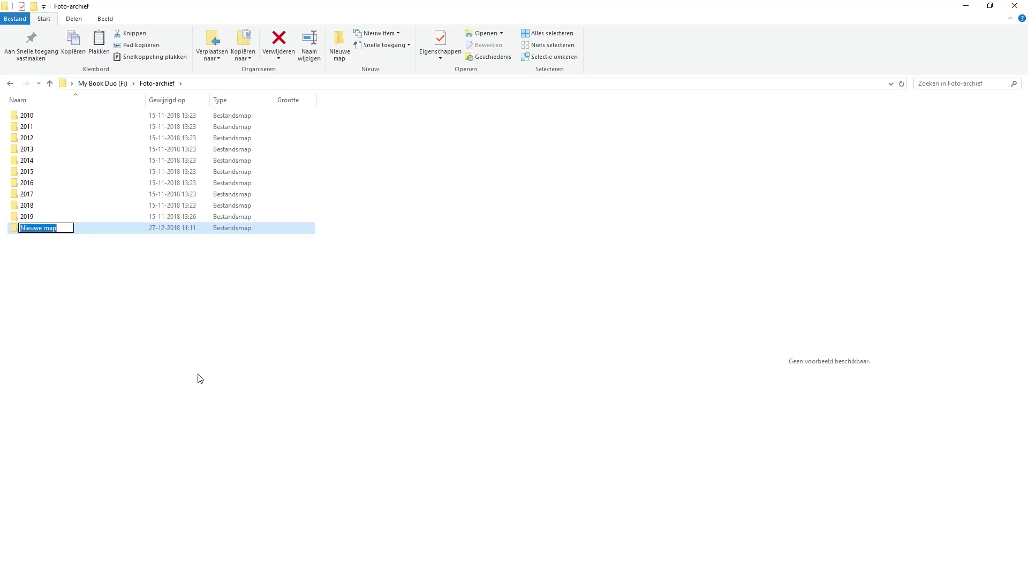
{"action": "type", "text": "Catlogus"}
{"action": "key", "text": "BackSpace"}
{"action": "key", "text": "BackSpace"}
{"action": "key", "text": "BackSpace"}
{"action": "type", "text": "alogus"}
{"action": "key", "text": "Return"}
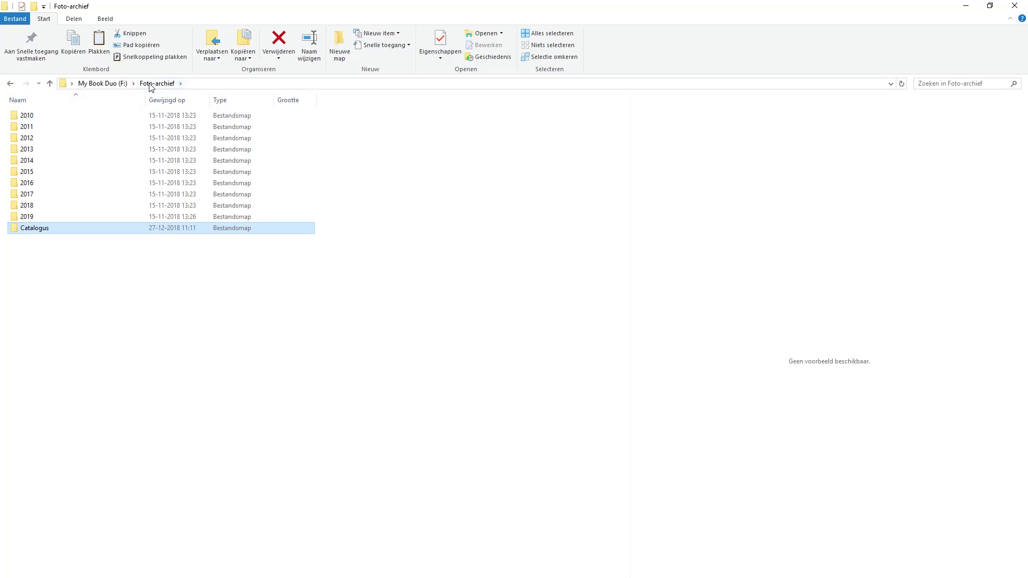
- Paste the catalog file, Backups and .lrdata folders into Catalogus, shown as large icons
{"action": "double_click", "coordinate": [16, 229]}
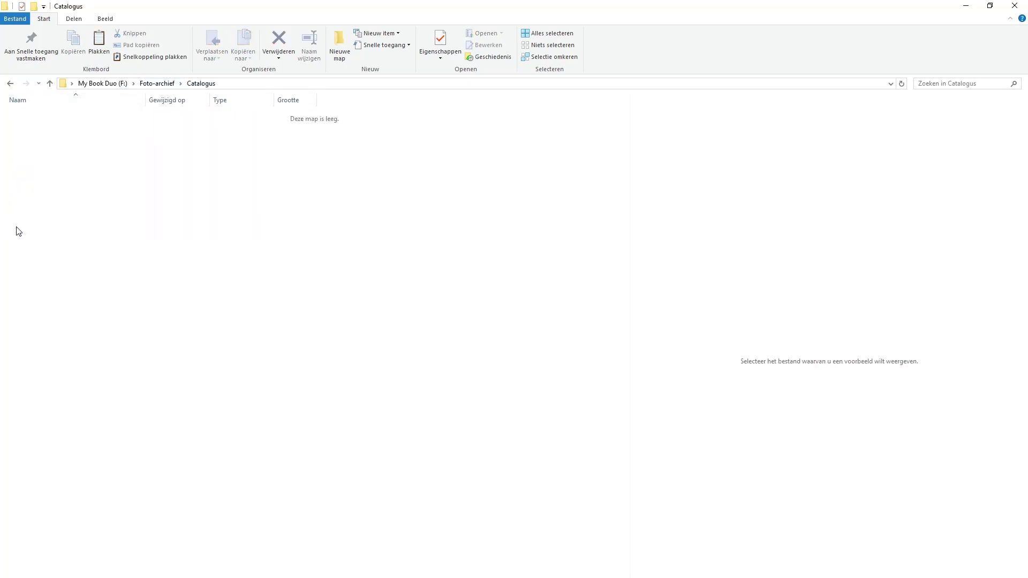
{"action": "right_click", "coordinate": [95, 250]}
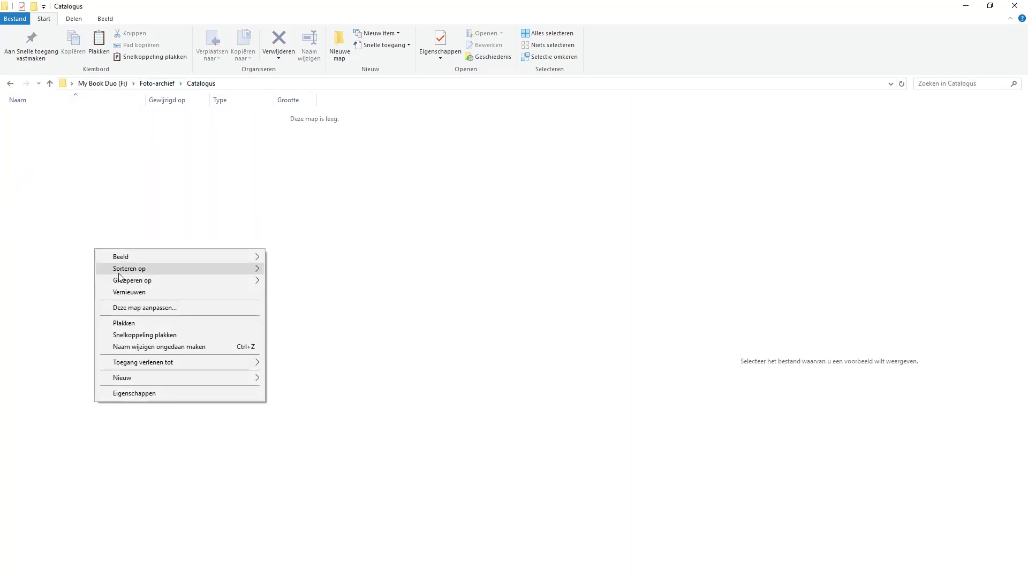
{"action": "left_click", "coordinate": [127, 323]}
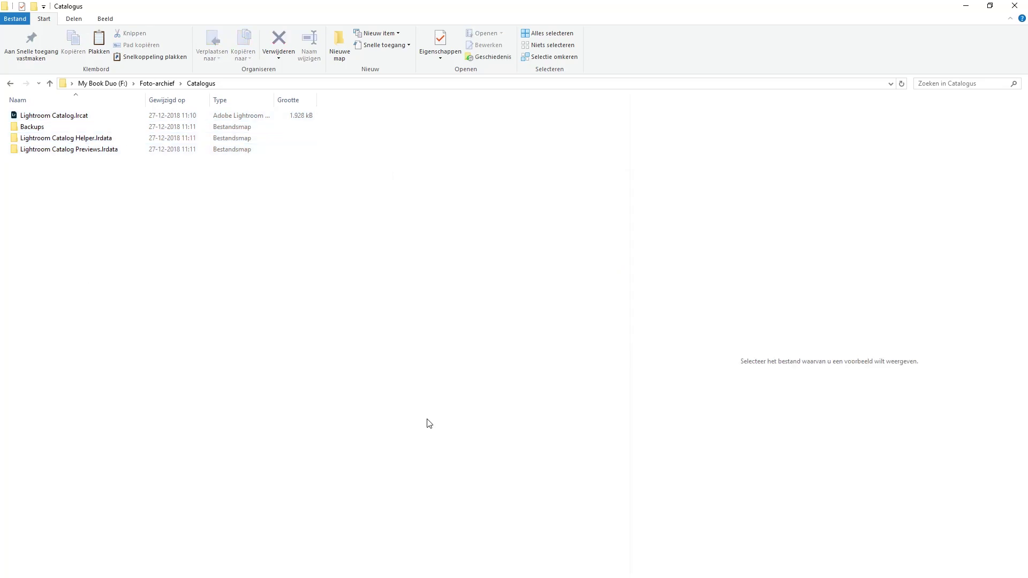
{"action": "key", "text": "ctrl+shift+2"}
{"action": "left_click", "coordinate": [41, 121]}
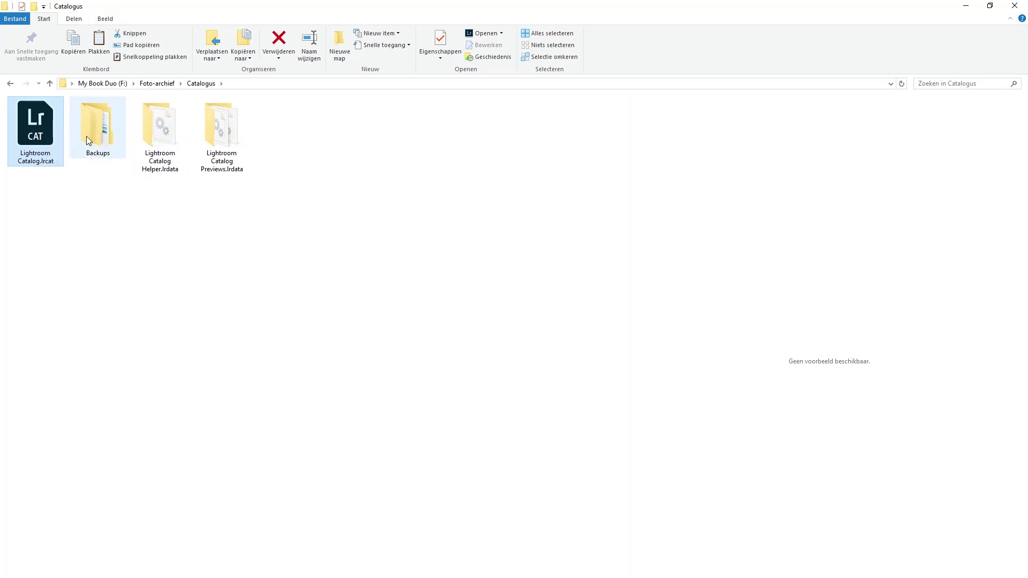
- Open the copied Lightroom Catalog.lrcat and confirm it runs from F:\Foto-archief\Catalogus
{"action": "double_click", "coordinate": [37, 129]}
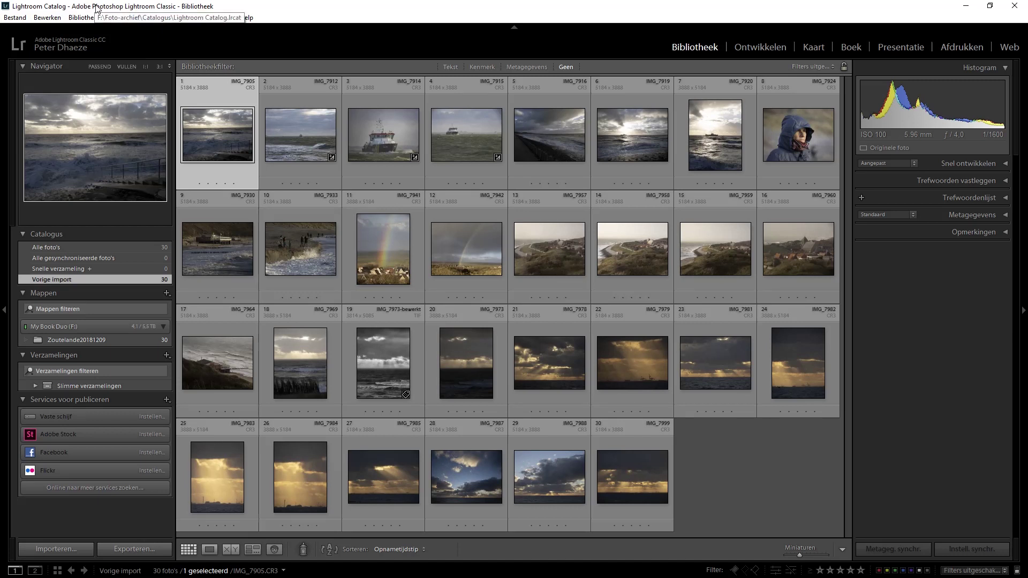
{"action": "right_click", "coordinate": [79, 10]}
{"action": "left_click", "coordinate": [104, 82]}
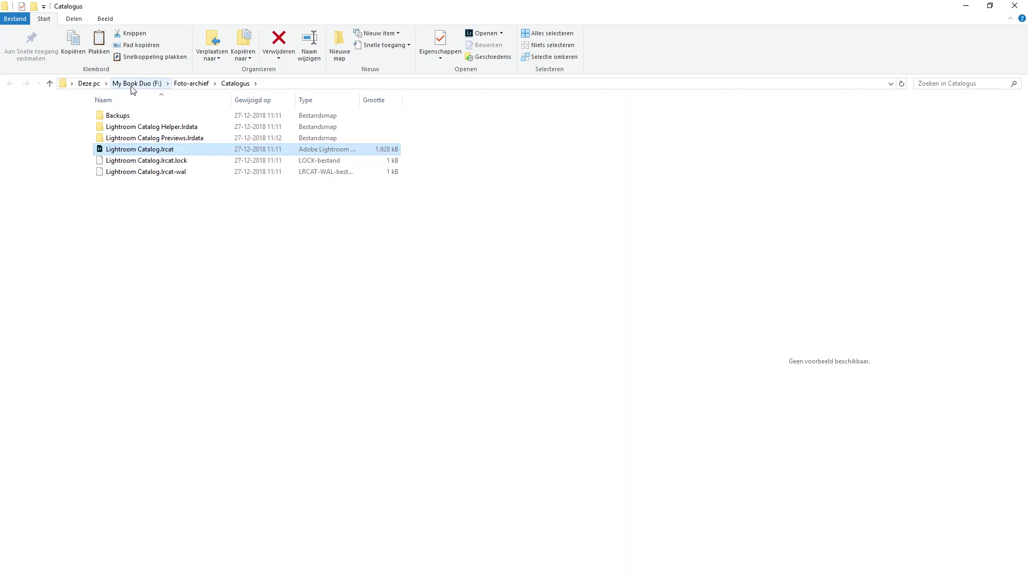
- Close the extra Explorer window and quit Lightroom to release the catalog
{"action": "left_click", "coordinate": [1015, 6]}
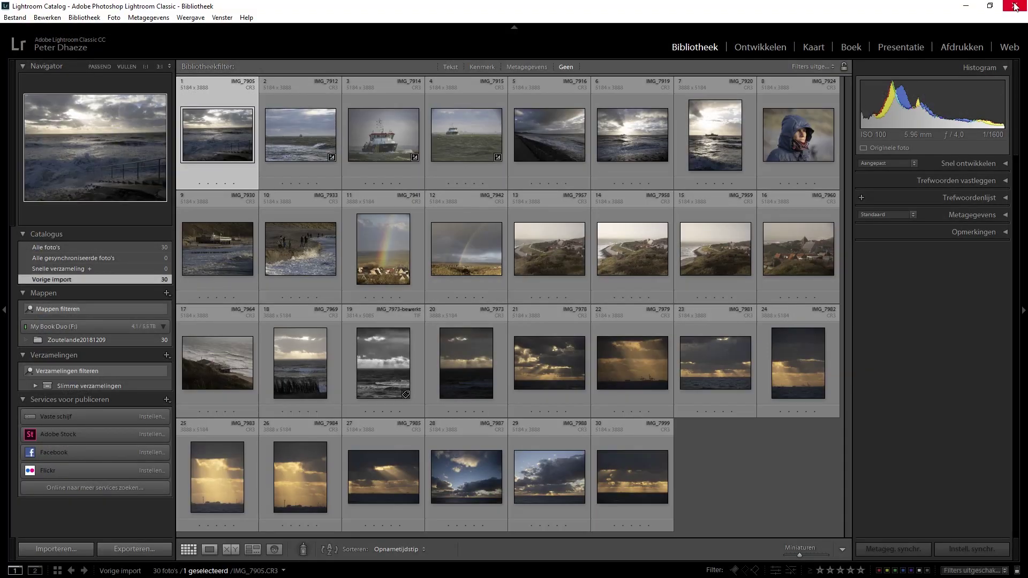
{"action": "left_click", "coordinate": [1014, 6]}
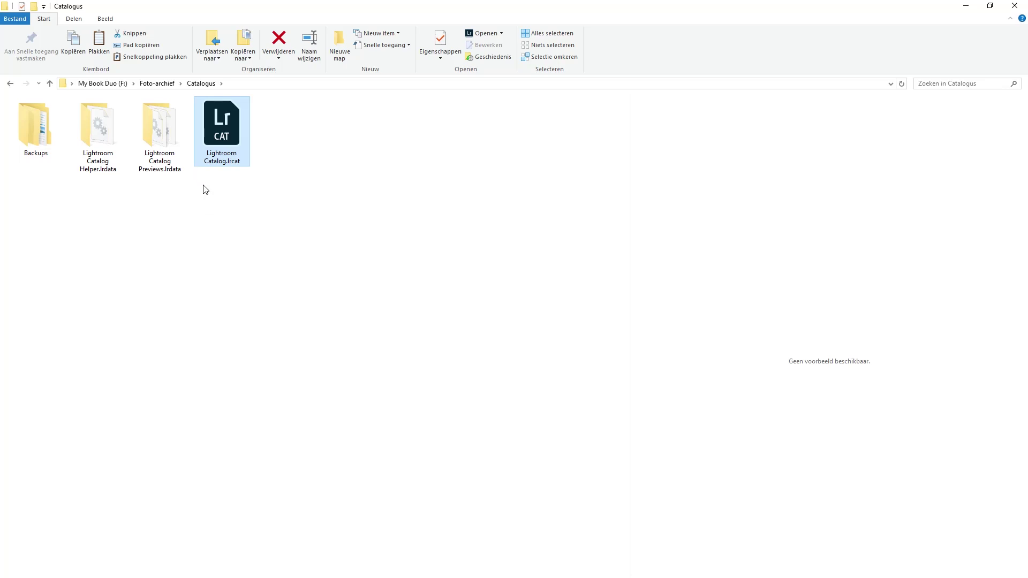
{"action": "mouse_move", "coordinate": [214, 157]}
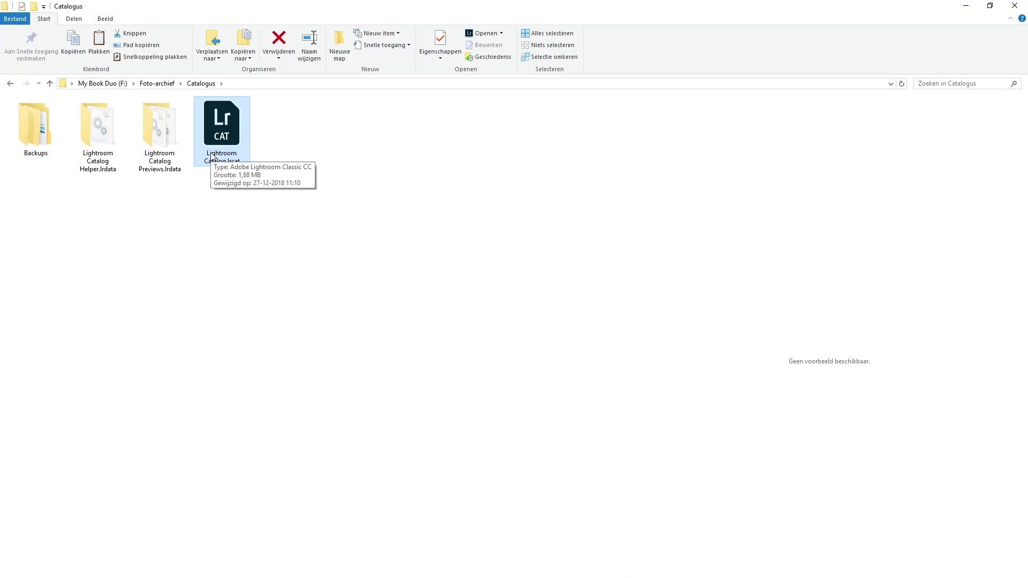
- Rename Lightroom Catalog.lrcat to Fotoarchief-2018.lrcat, then reselect its name to check it
{"action": "left_click", "coordinate": [212, 155]}
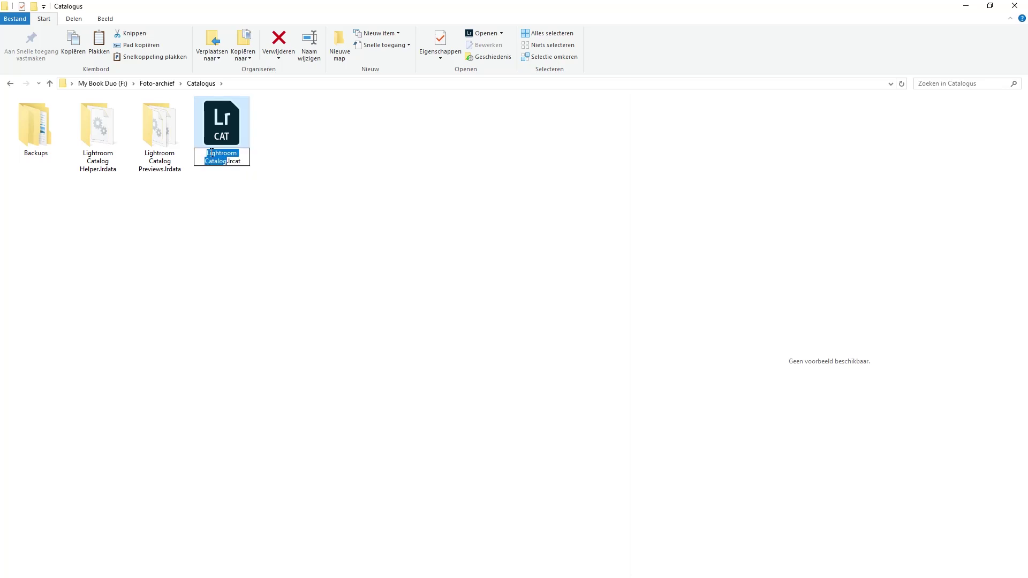
{"action": "type", "text": "Fotoarchief-"}
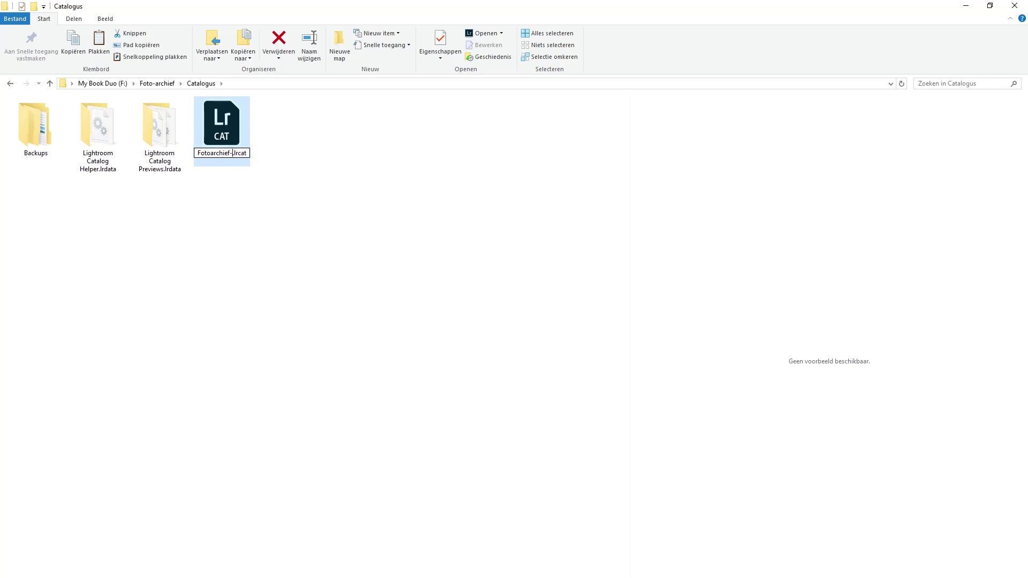
{"action": "type", "text": "2018"}
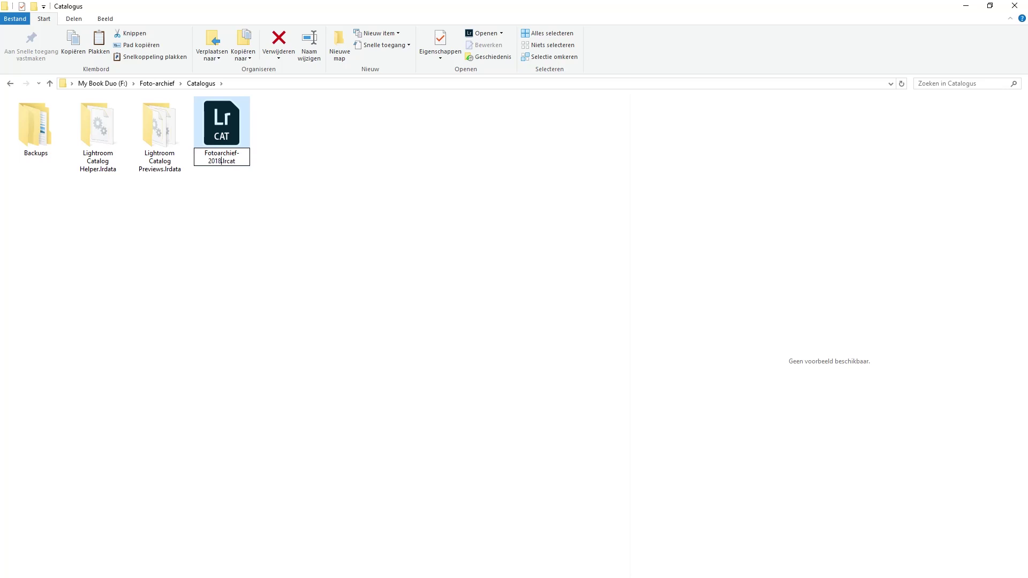
{"action": "left_click", "coordinate": [214, 210]}
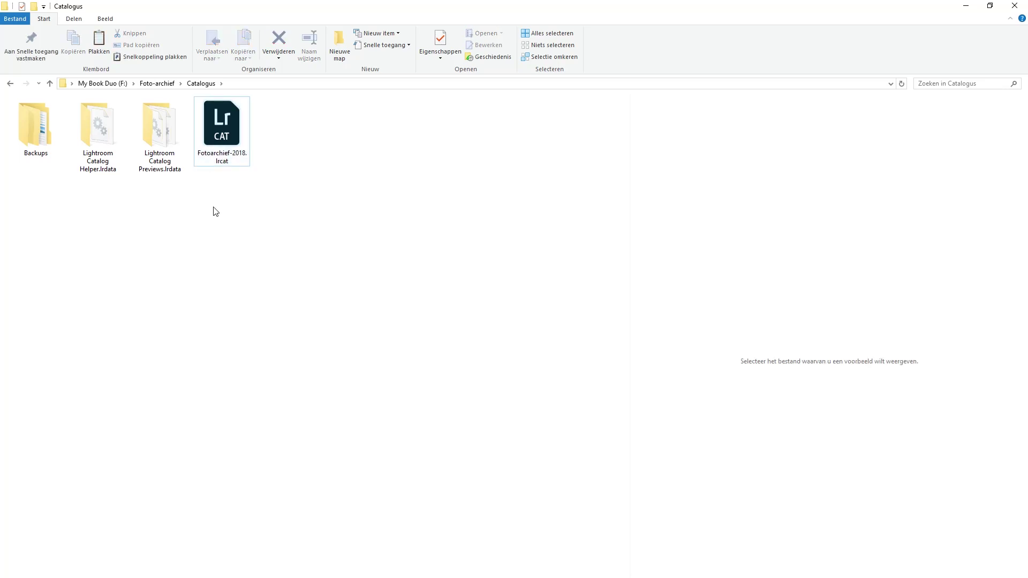
{"action": "left_click", "coordinate": [219, 155]}
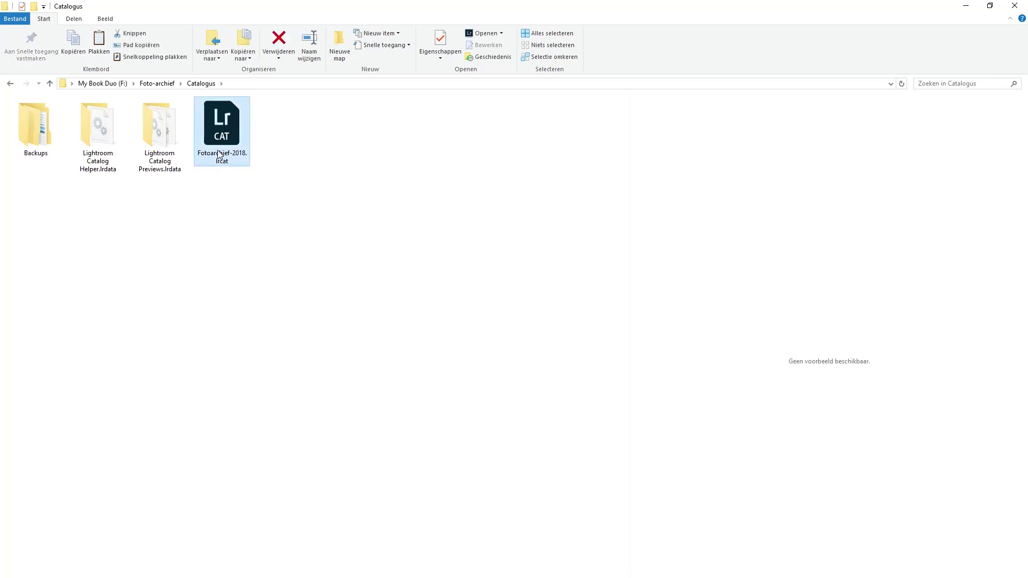
{"action": "left_click", "coordinate": [219, 154]}
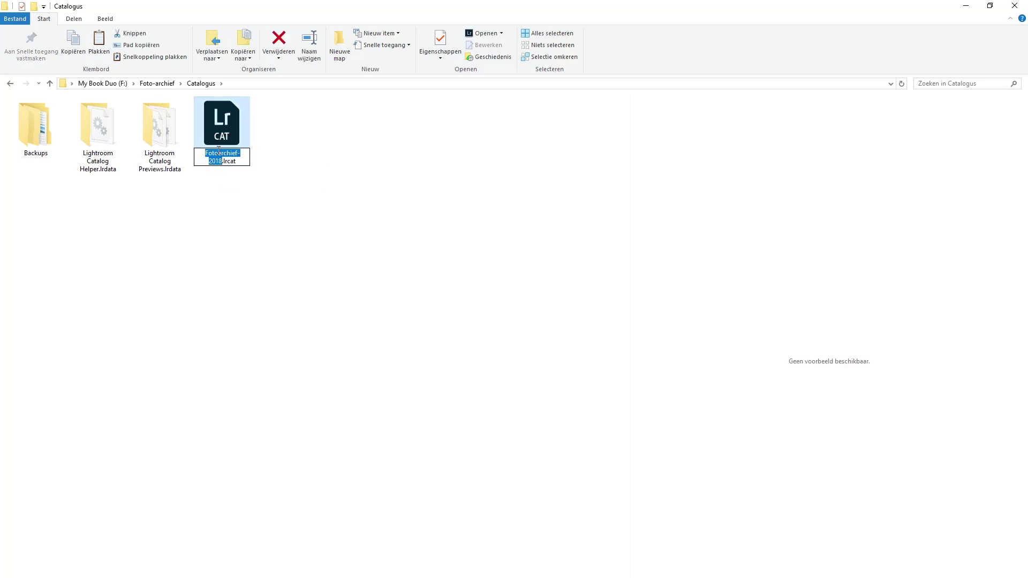
- Paste Fotoarchief-2018 over the previews folder's 'Lightroom Catalog' prefix, then reselect the .lrcat file
{"action": "left_click", "coordinate": [162, 165]}
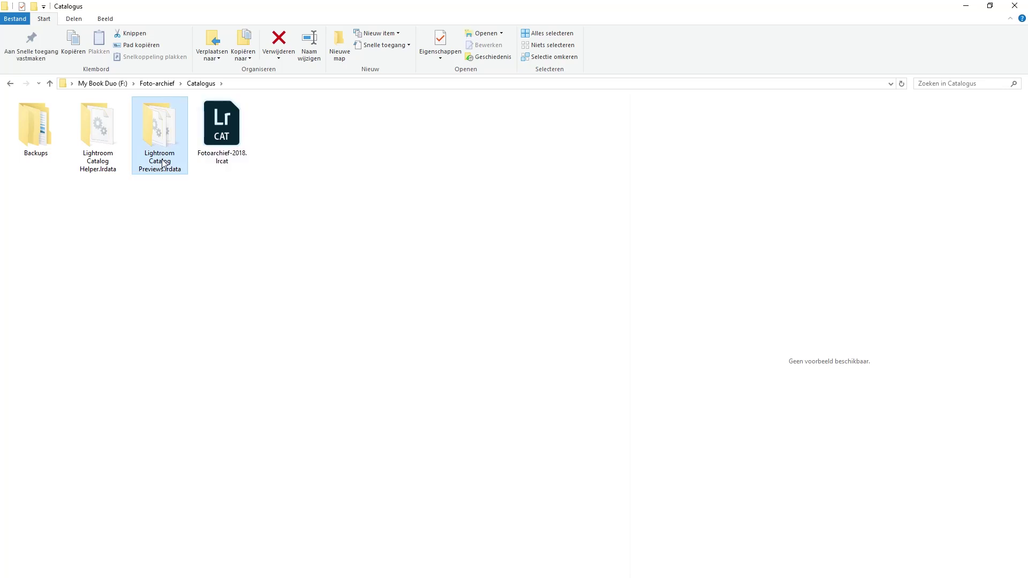
{"action": "left_click", "coordinate": [162, 165]}
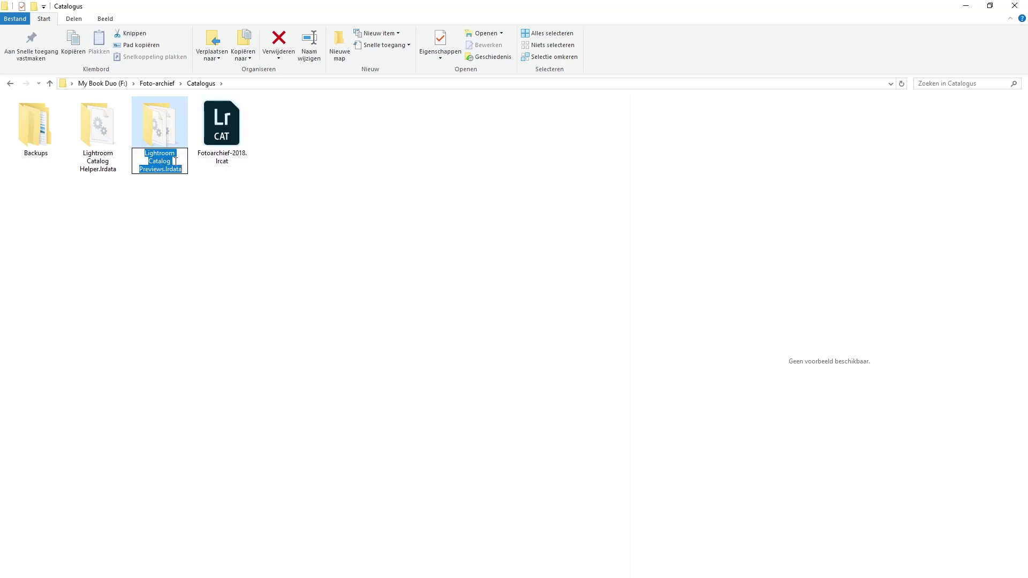
{"action": "type", "text": "Fotoarchief-2018"}
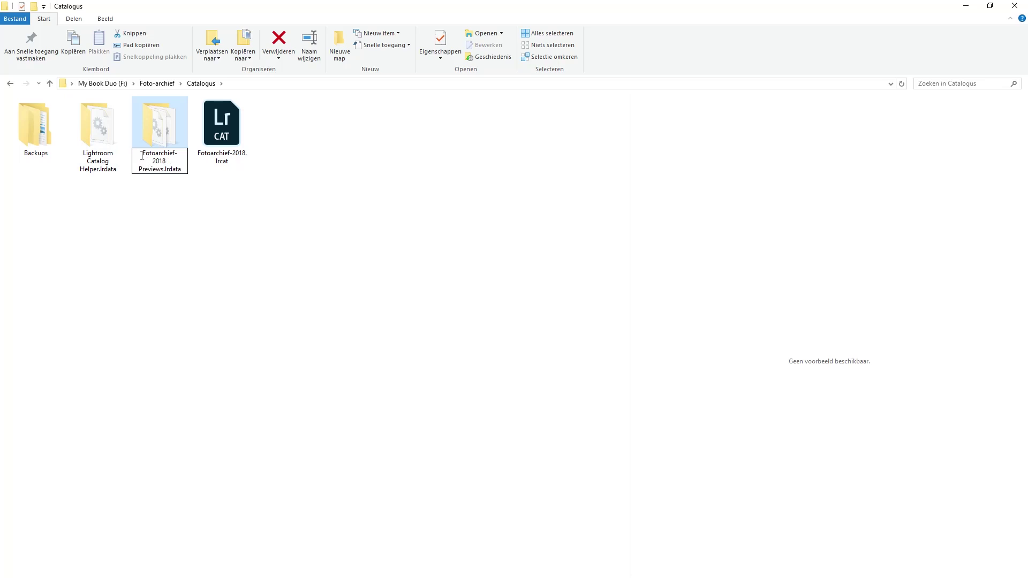
{"action": "left_click", "coordinate": [162, 209]}
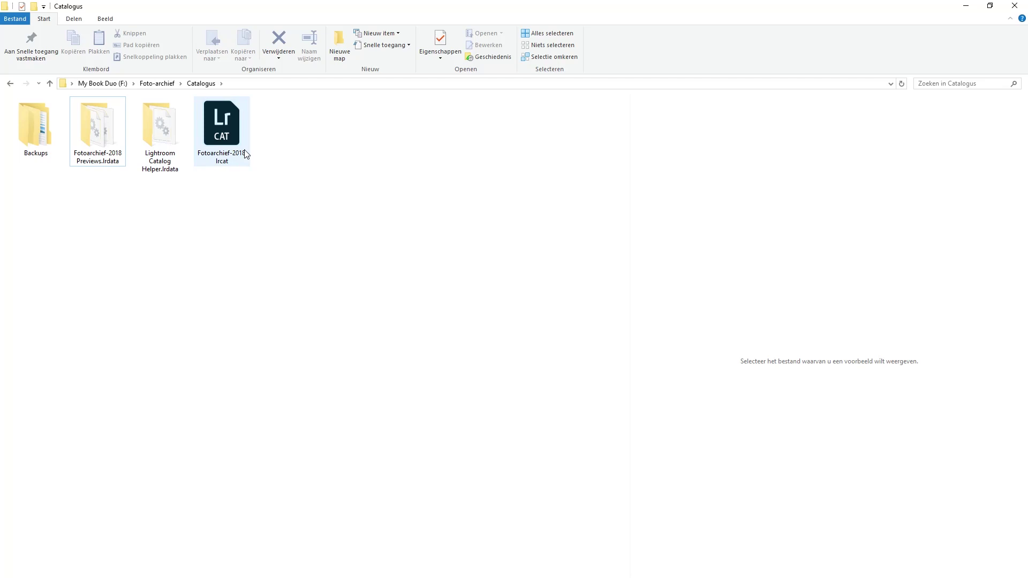
{"action": "left_click", "coordinate": [91, 137]}
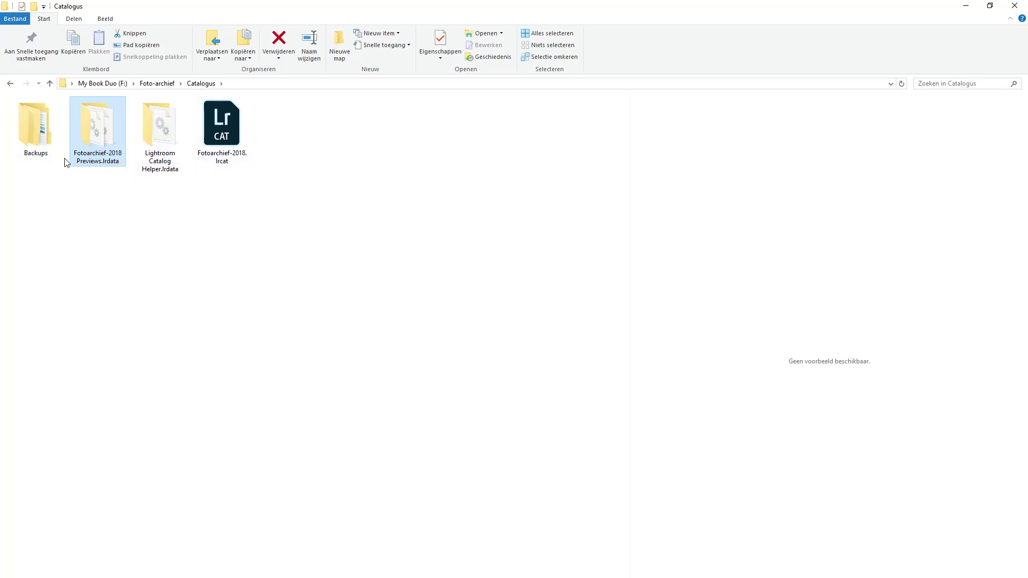
{"action": "left_click", "coordinate": [214, 122]}
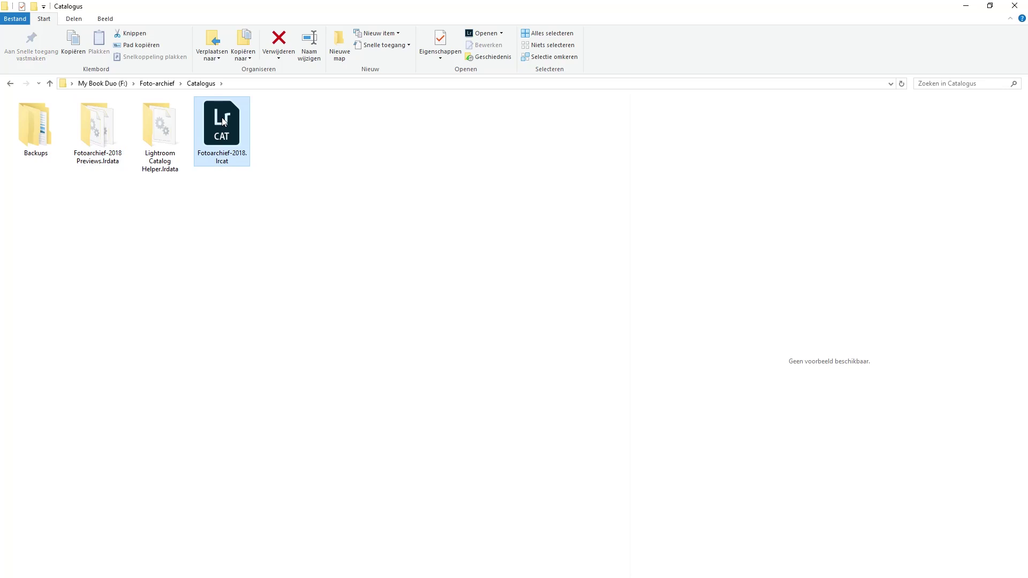
- Launch Fotoarchief-2018.lrcat in Lightroom Classic and check the Bewerken menu
{"action": "double_click", "coordinate": [222, 122]}
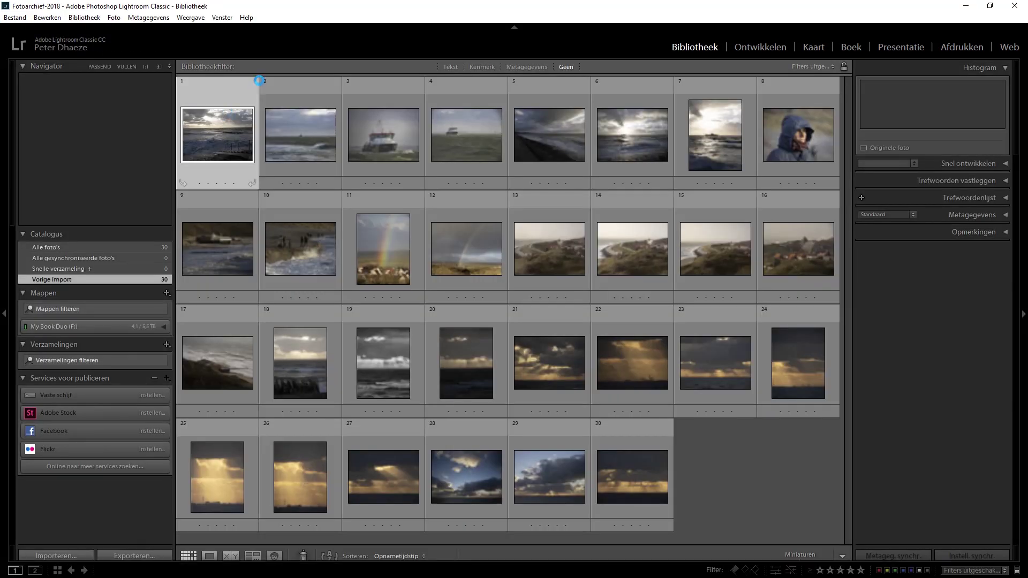
{"action": "left_click", "coordinate": [56, 16]}
{"action": "left_click", "coordinate": [91, 72]}
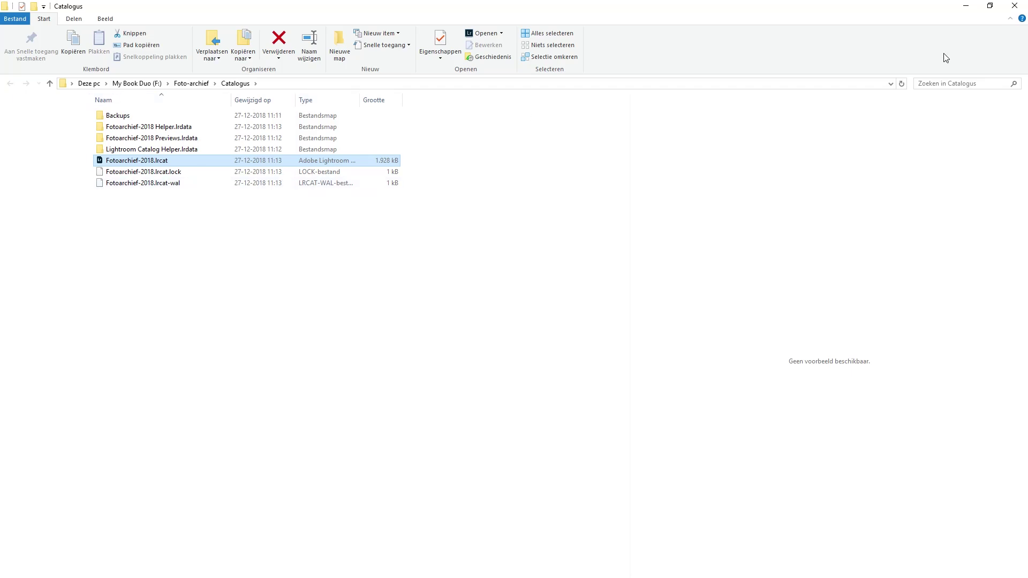
- Return to the Fotoarchief-2018 library, clear the grid selection, and select photo IMG_7941
{"action": "left_click", "coordinate": [1015, 6]}
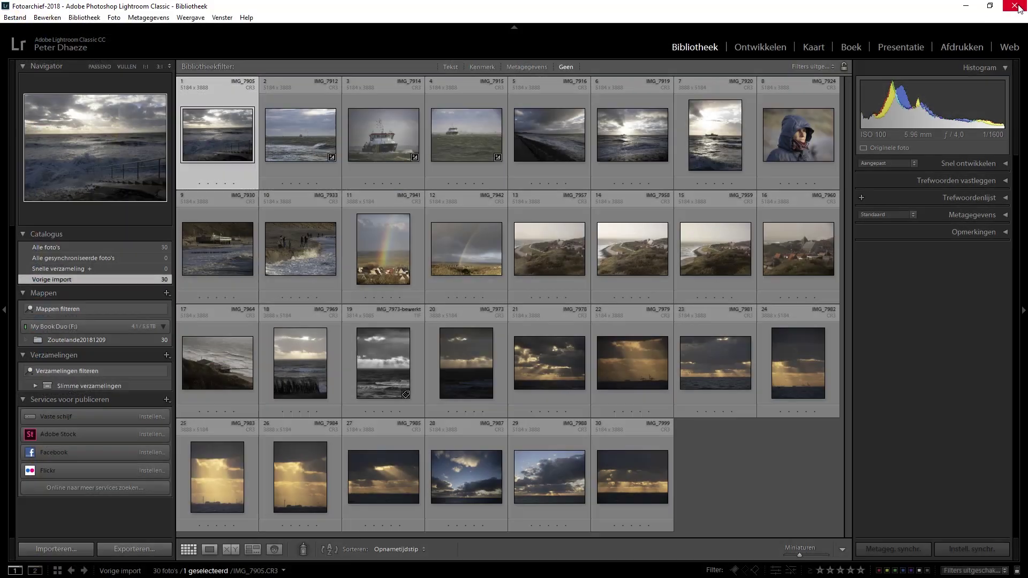
{"action": "left_click", "coordinate": [763, 463]}
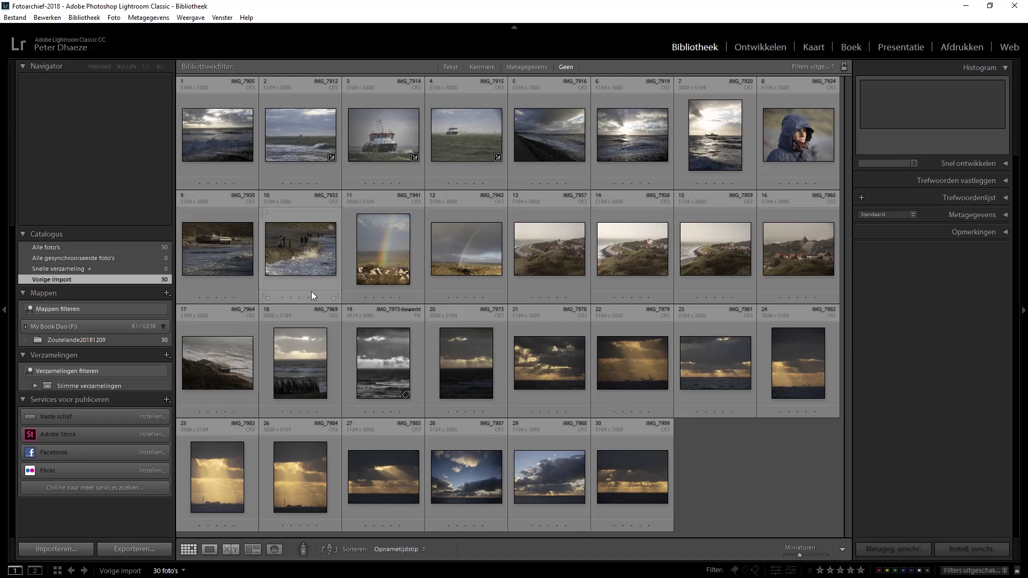
{"action": "left_click", "coordinate": [391, 255]}
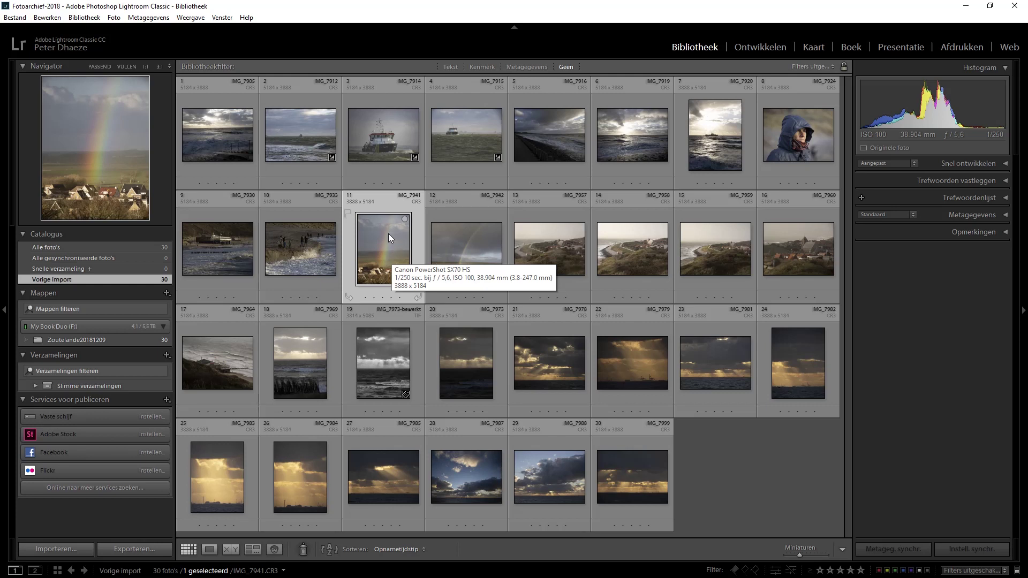
{"action": "right_click", "coordinate": [389, 238]}
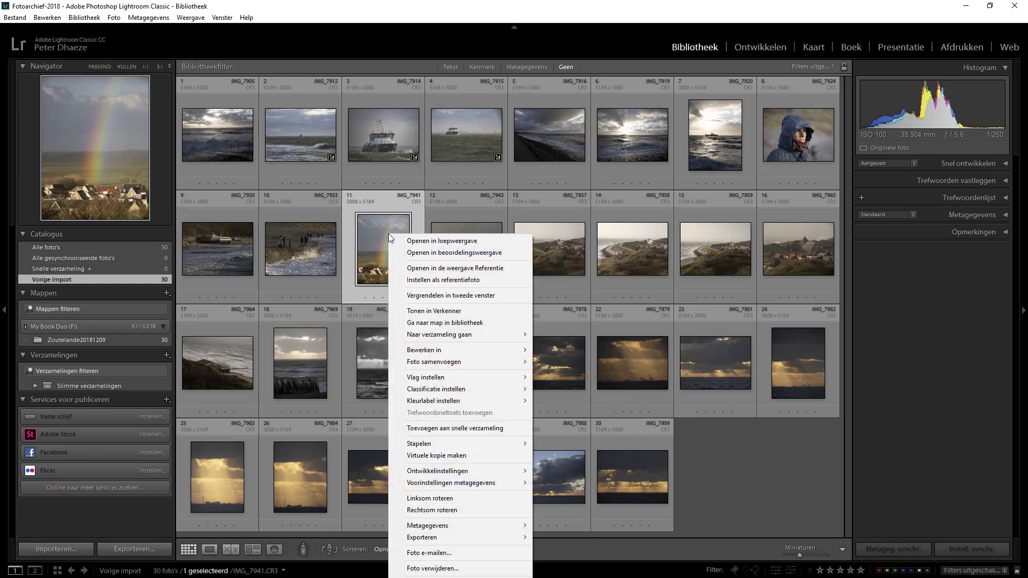
{"action": "left_click", "coordinate": [433, 315]}
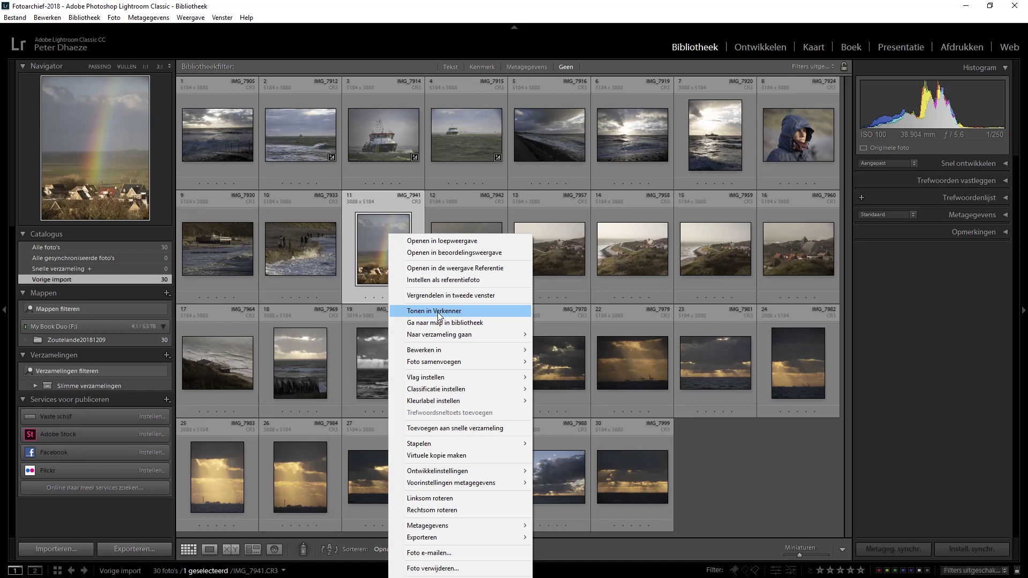
{"action": "left_click", "coordinate": [707, 432]}
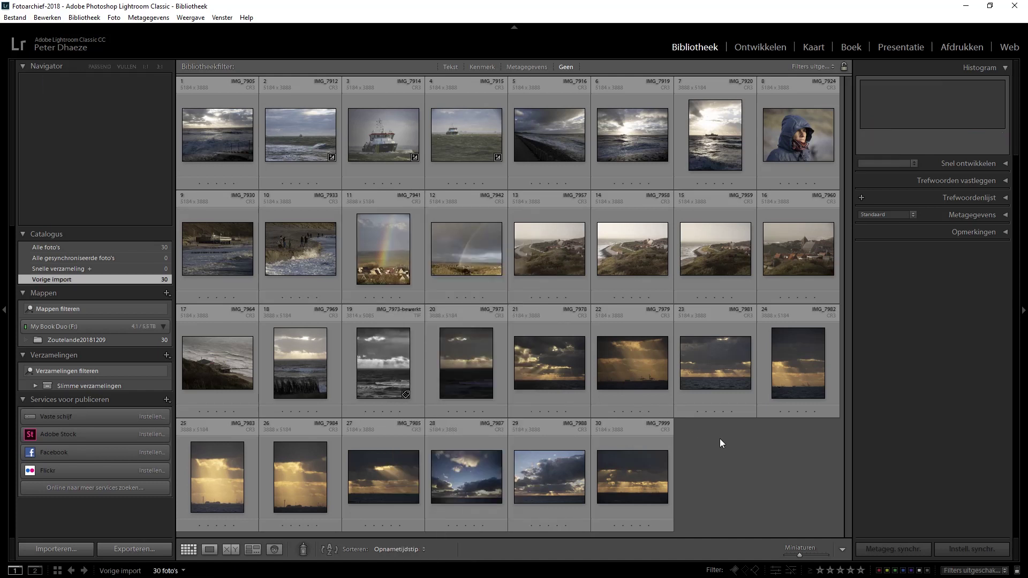